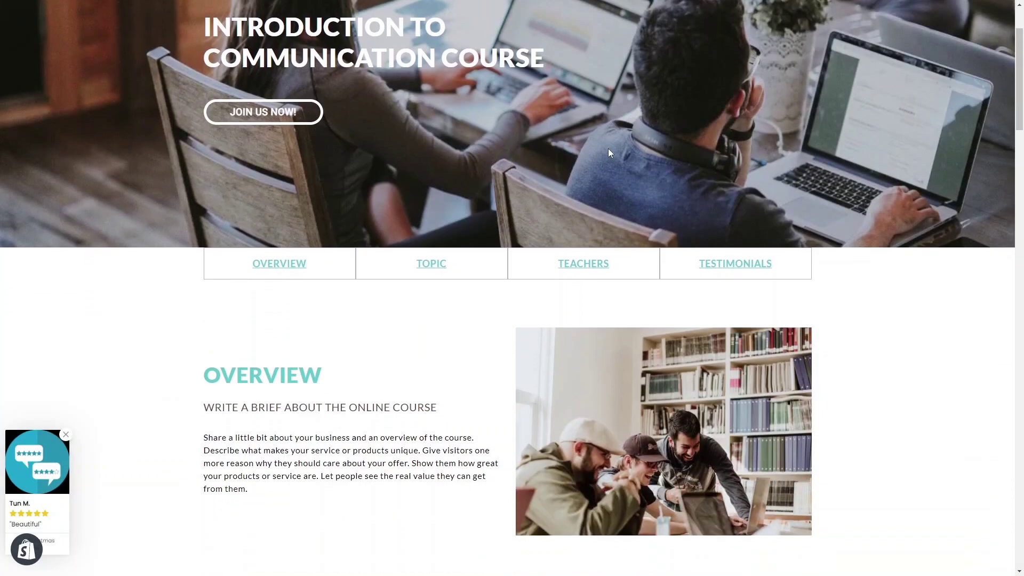
scroll(462, 231, down, 1)
On the live course page, jump from the TOPIC tab down to the Course Topic section
click(462, 231)
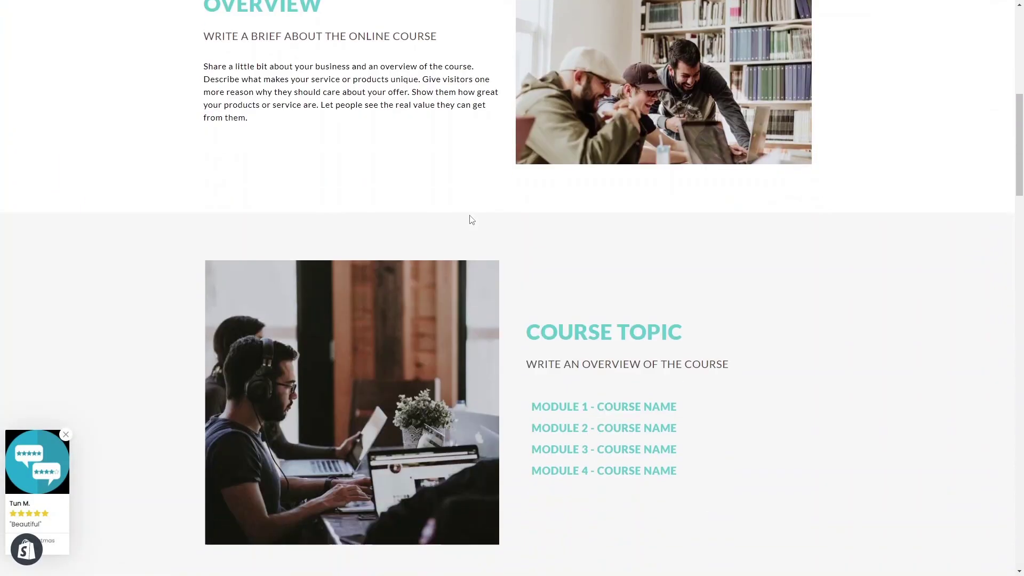
scroll(470, 216, down, 2)
scroll(471, 219, down, 1)
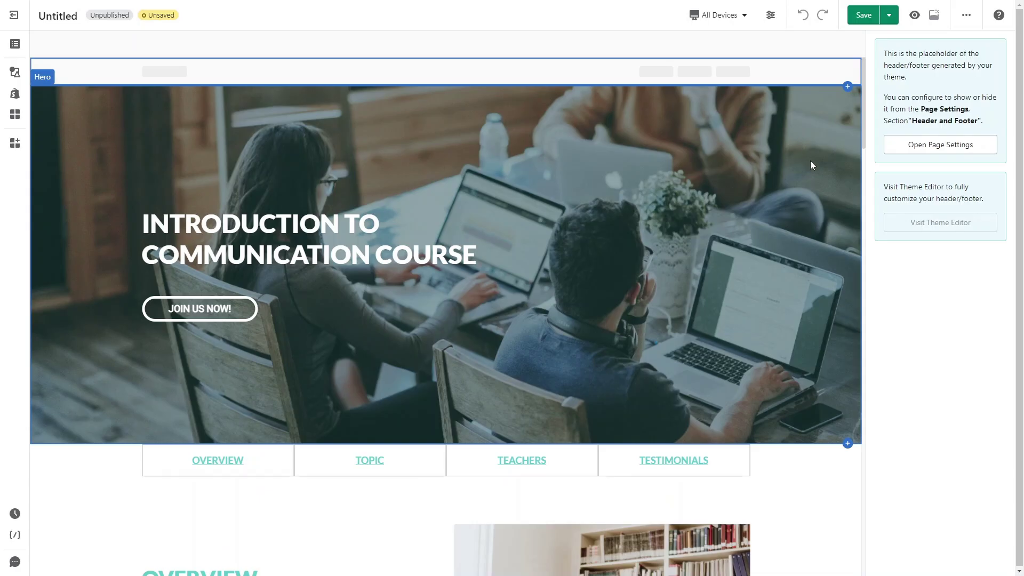
scroll(812, 165, down, 3)
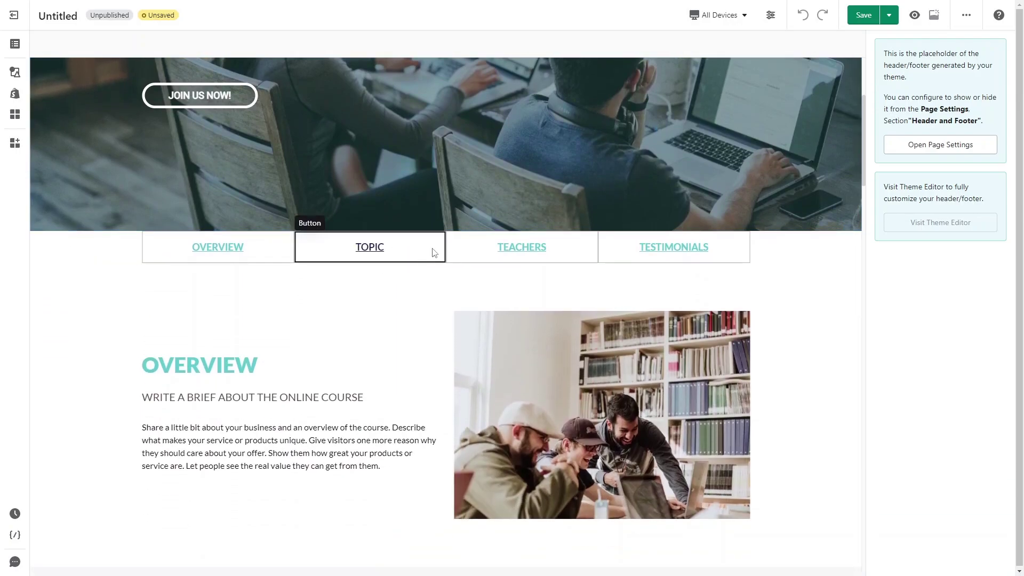
scroll(420, 254, down, 5)
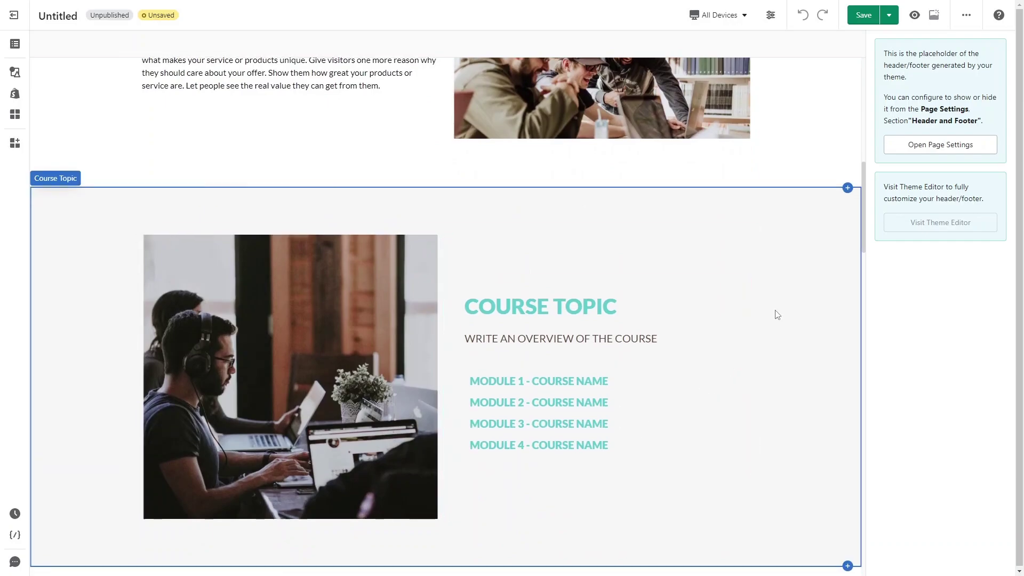
scroll(777, 313, down, 2)
scroll(798, 283, up, 1)
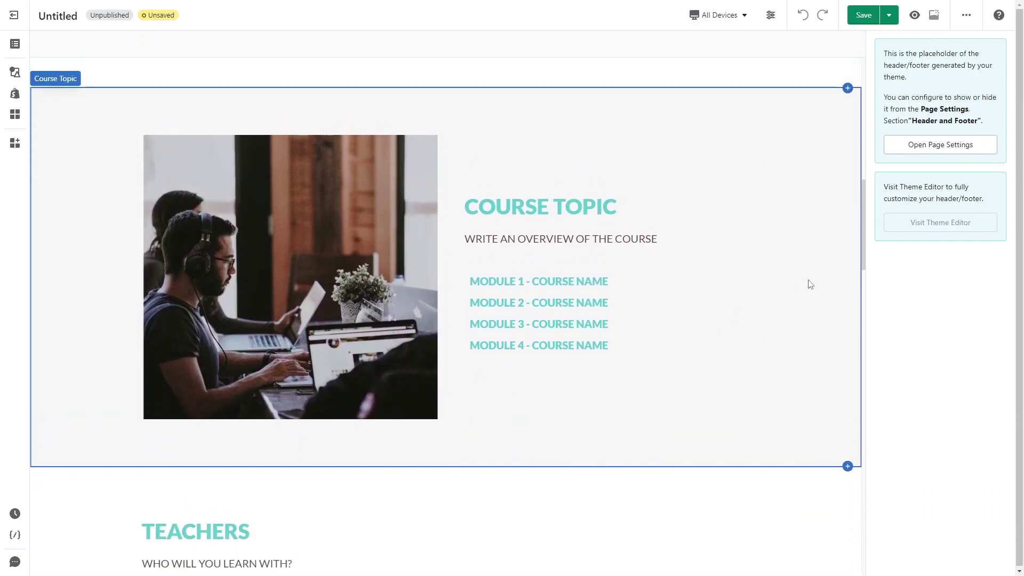
Change the Course Topic section's name to 'Test 1' in More Settings
click(775, 271)
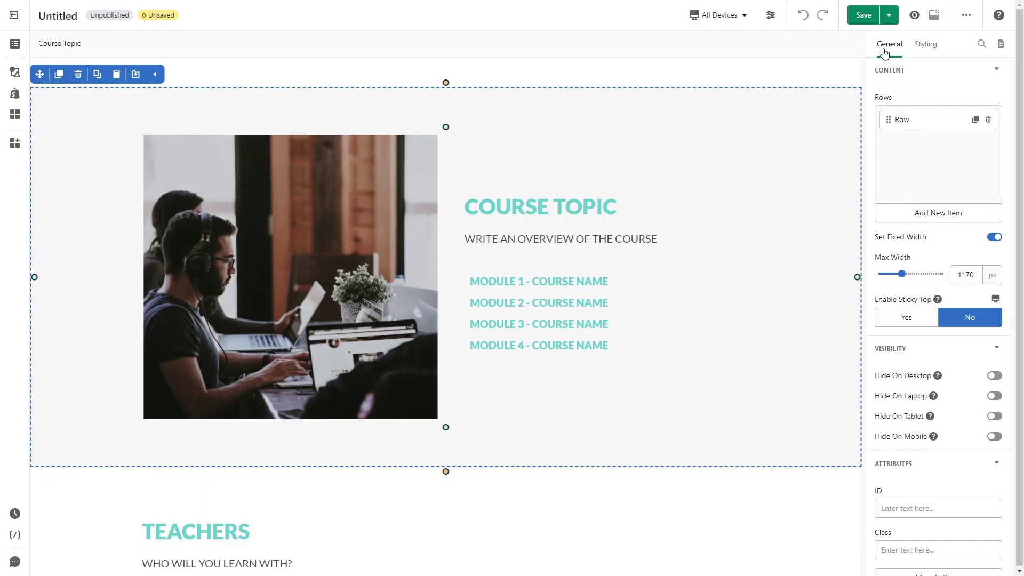
scroll(896, 299, down, 3)
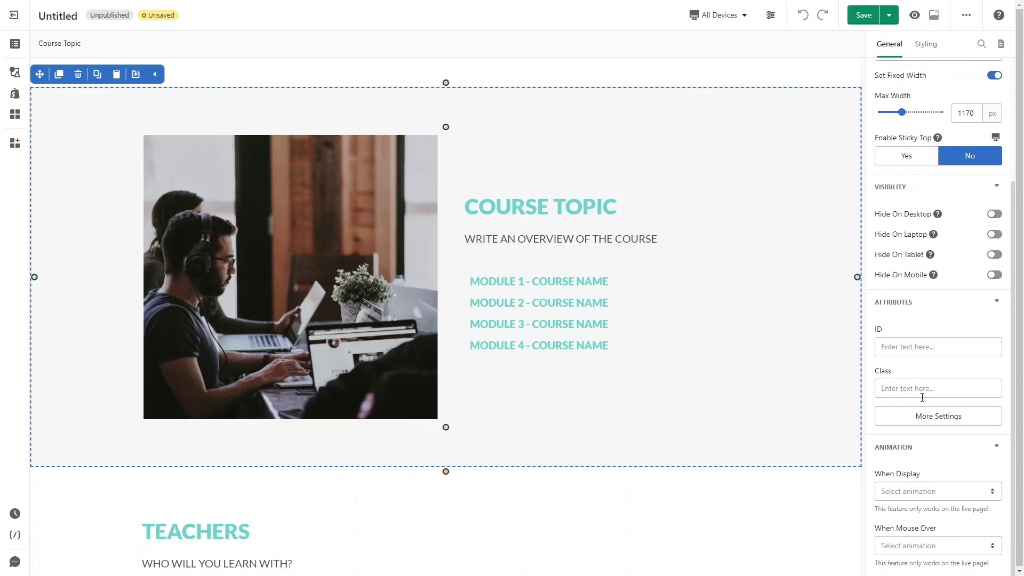
click(922, 415)
click(803, 313)
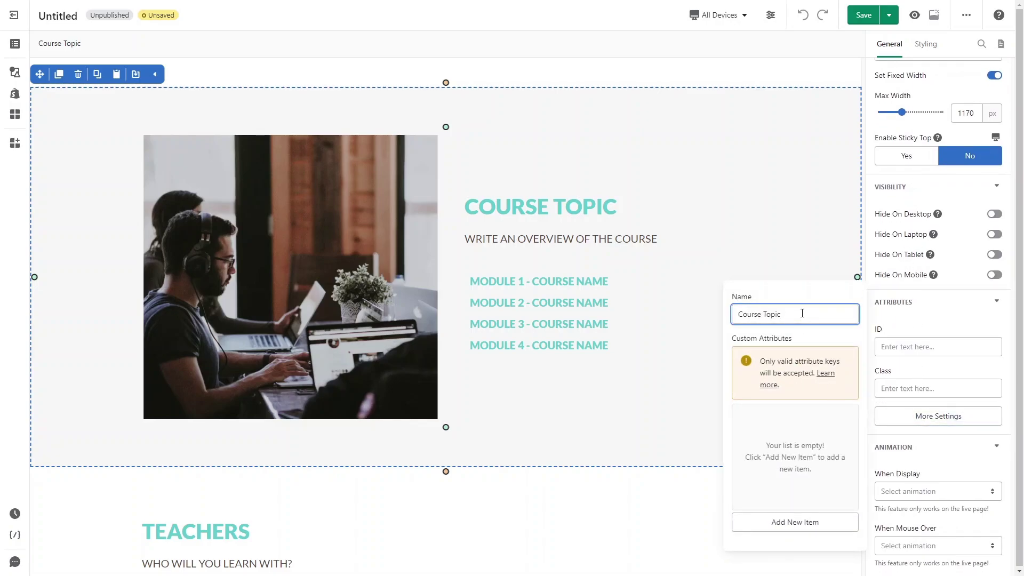
key(BackSpace)
key(BackSpace)
key(BackSpace)
text(T)
click(875, 316)
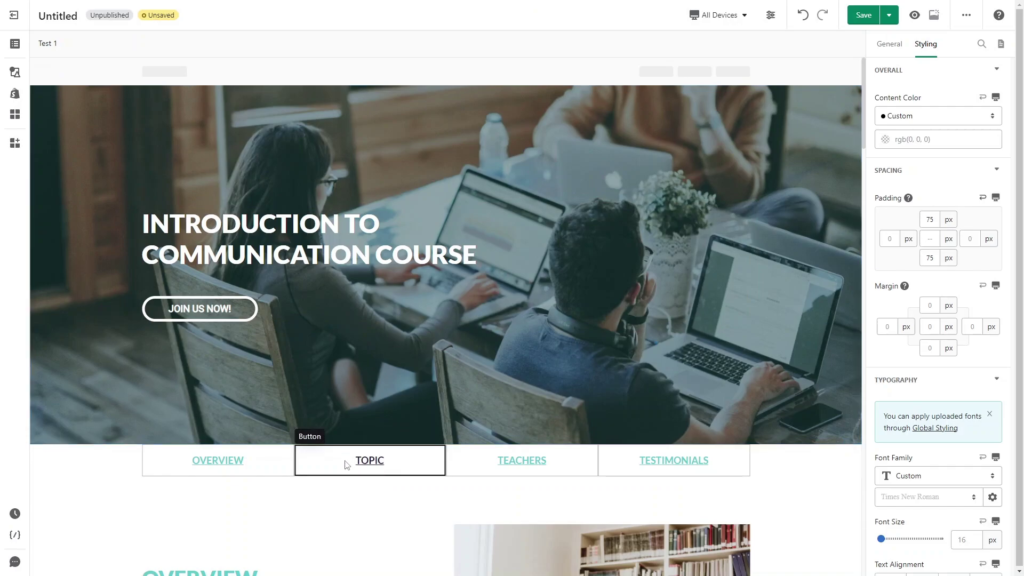
Set the TOPIC button's click action to Scroll To Section, targeting Test 1
click(400, 468)
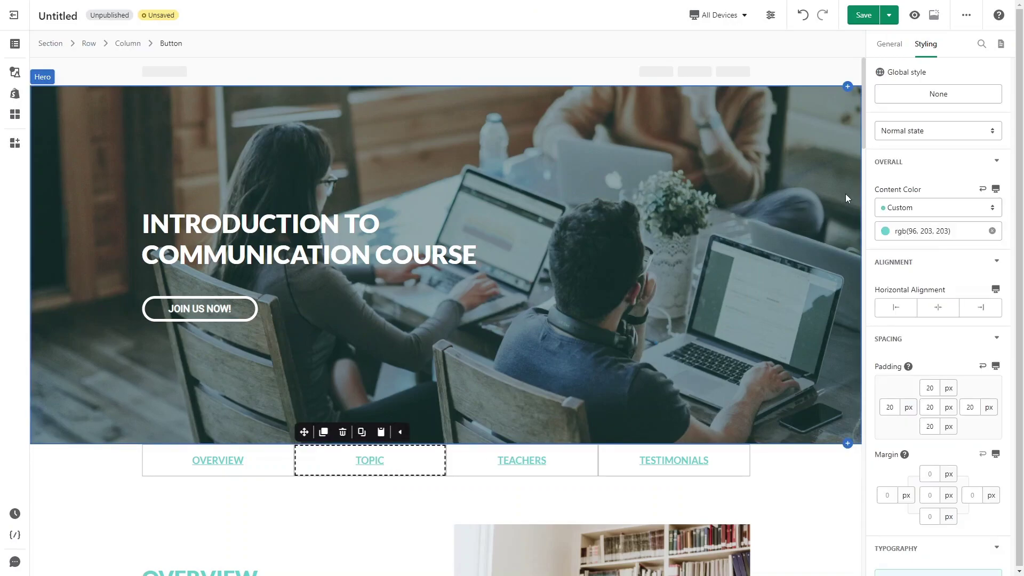
click(889, 45)
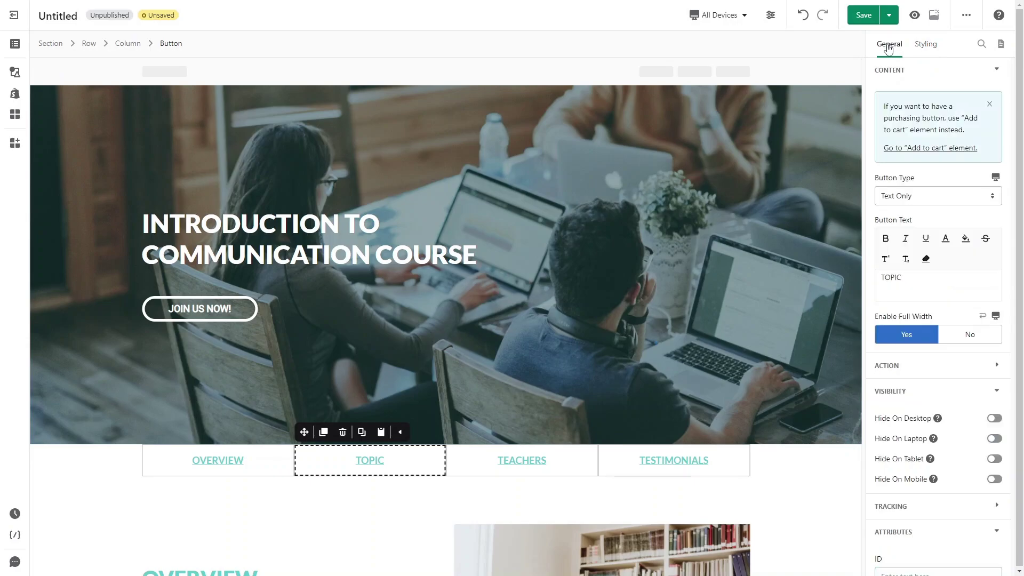
scroll(915, 227, down, 2)
click(921, 213)
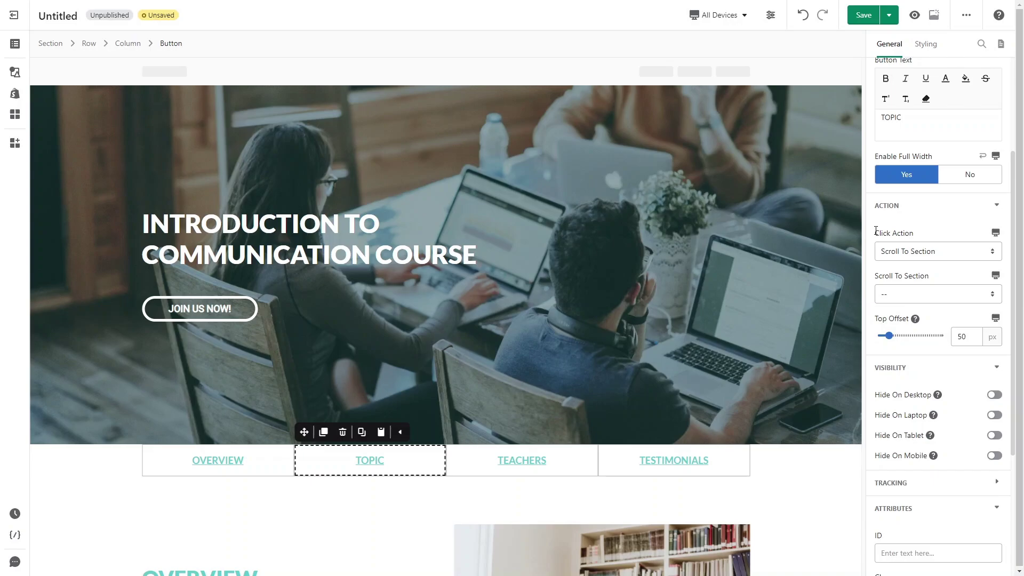
click(927, 251)
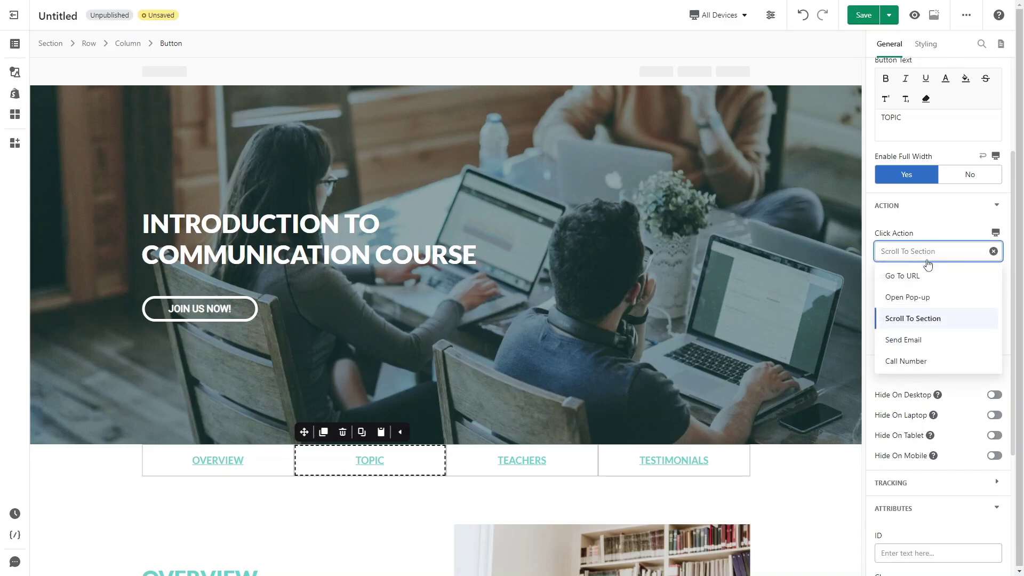
click(934, 320)
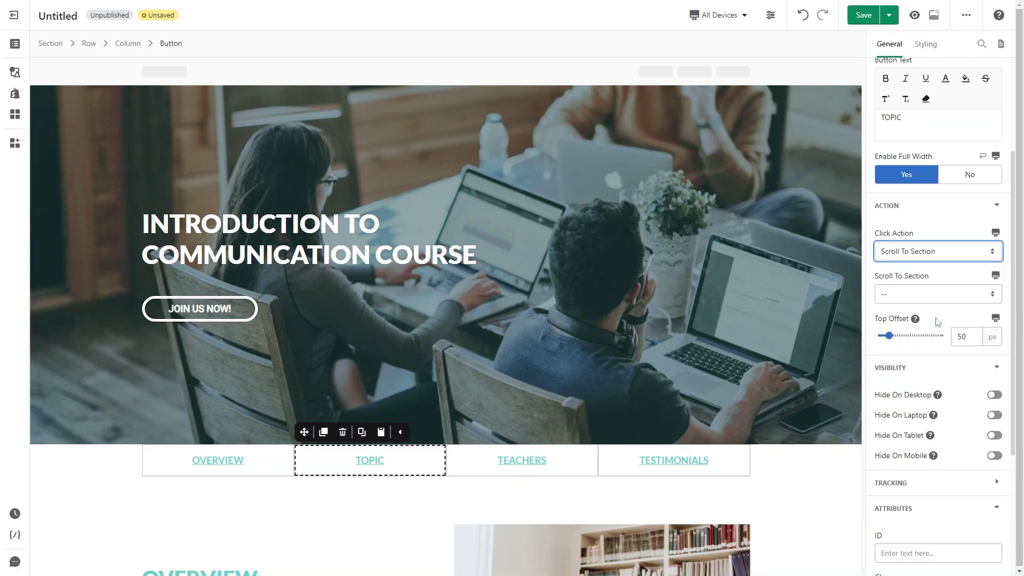
click(936, 295)
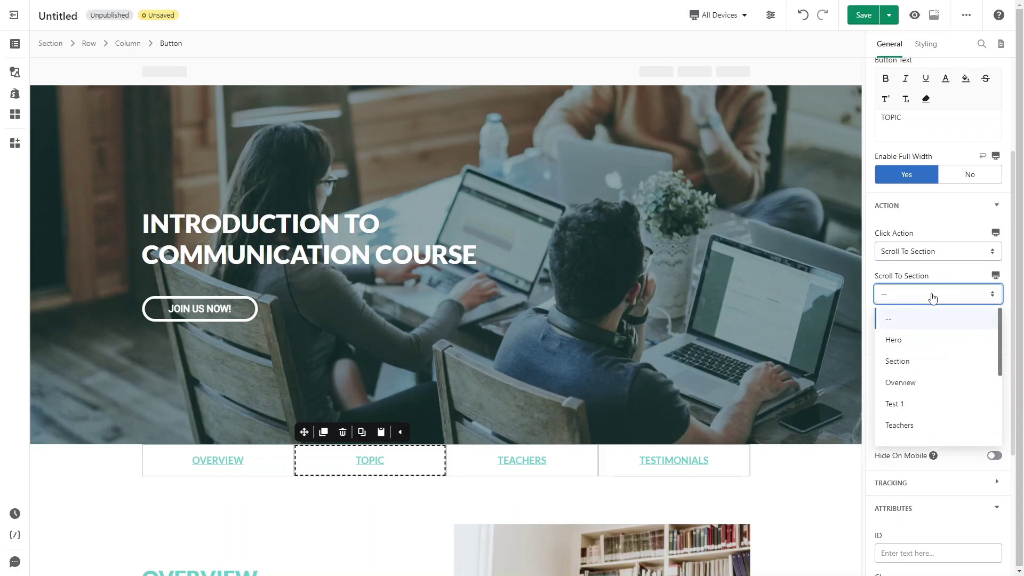
click(905, 405)
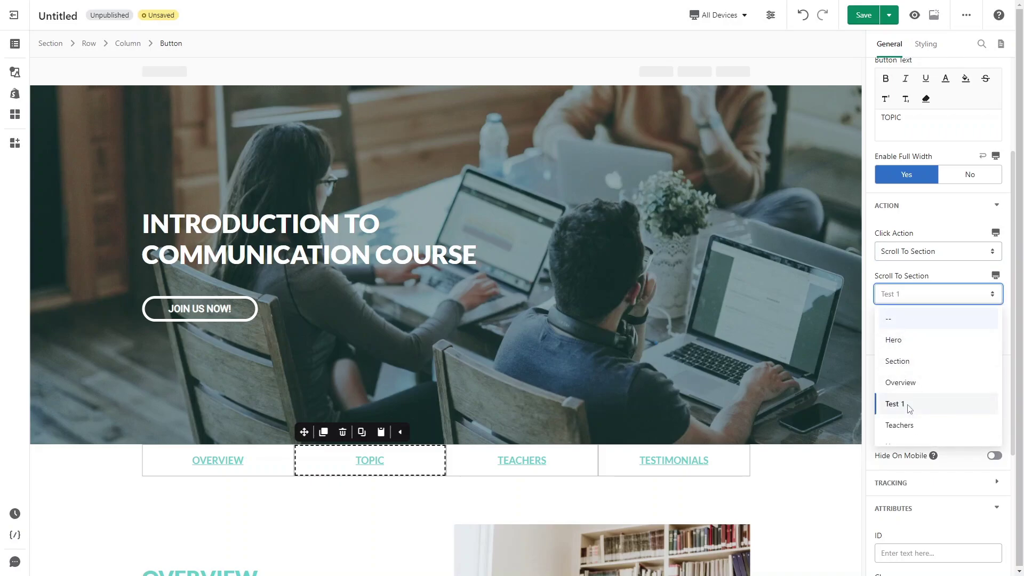
Save & Publish the course page and view the live page
click(889, 18)
click(877, 41)
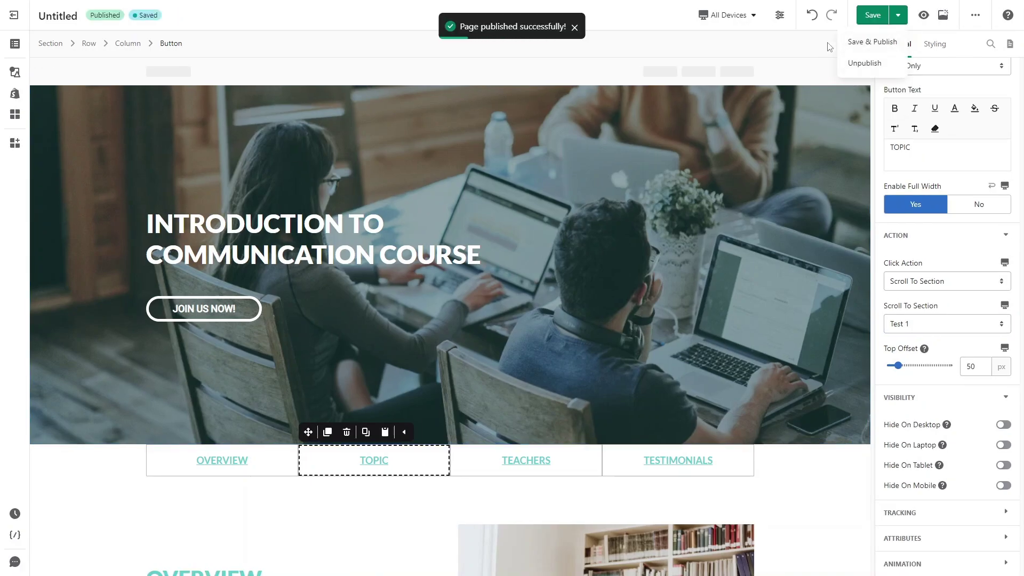
click(944, 16)
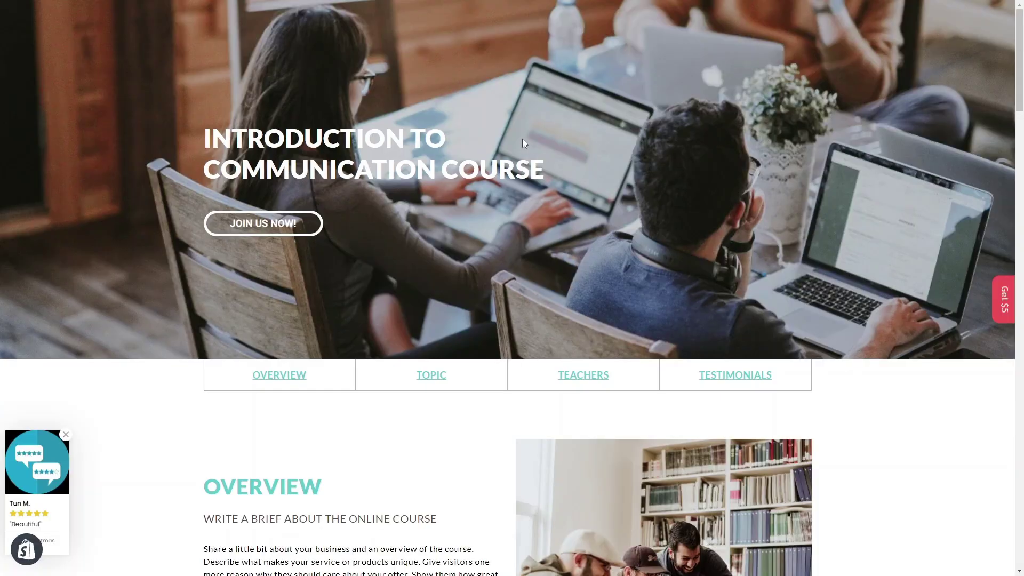
Confirm TOPIC jumps to Course Topic live, then return to the editor
click(433, 374)
key(alt+Left)
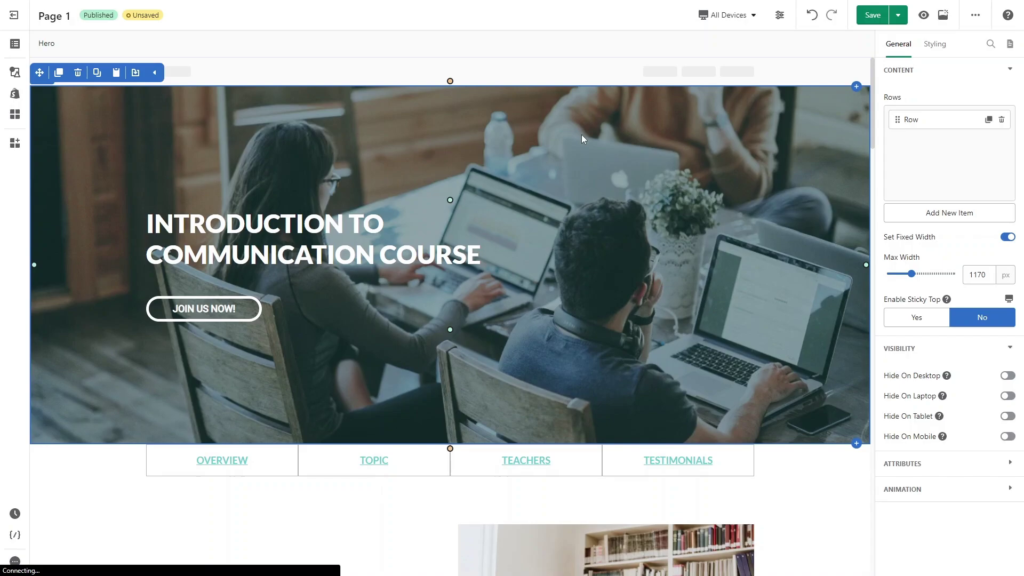
scroll(523, 164, down, 2)
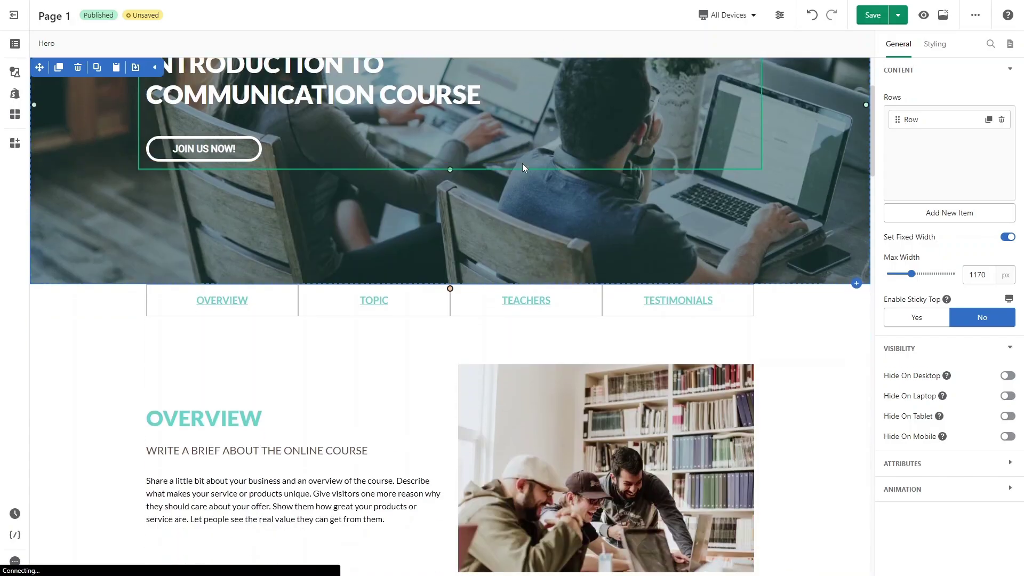
scroll(522, 164, down, 3)
scroll(523, 164, down, 3)
scroll(522, 163, down, 3)
scroll(524, 167, down, 1)
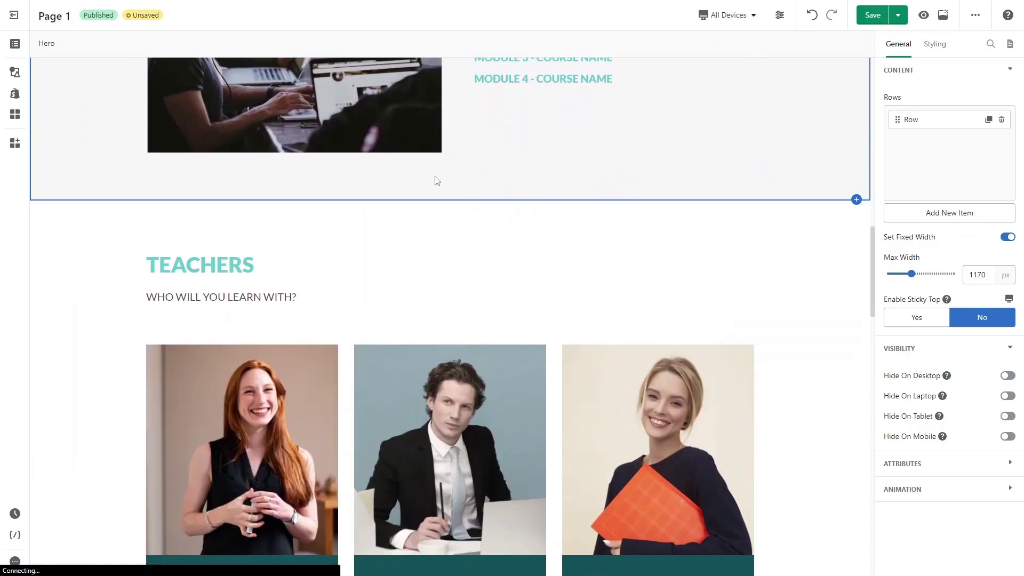
click(200, 265)
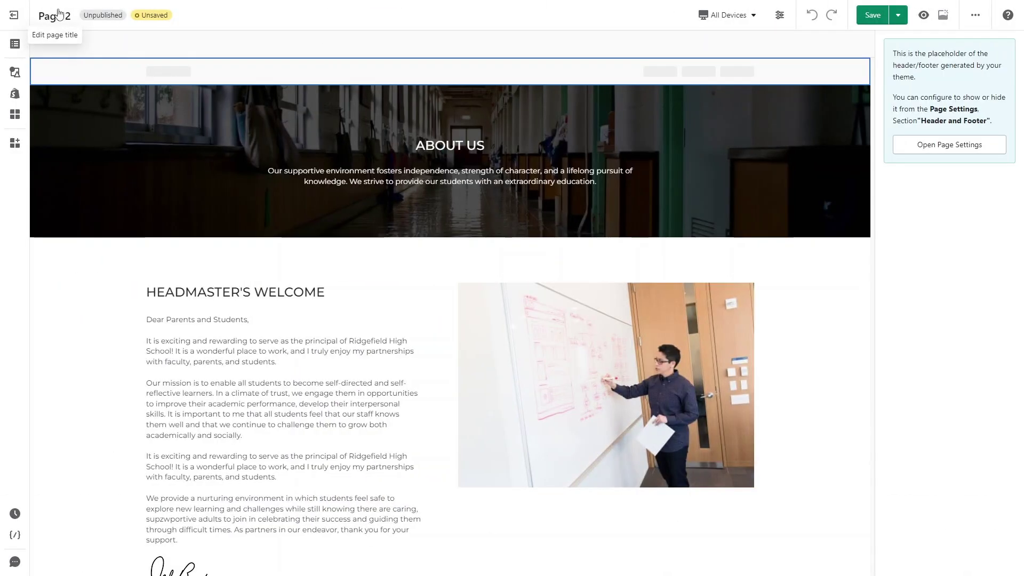
Give the Headmaster's Welcome section the ID 'test' and publish Page 2
click(97, 299)
scroll(98, 304, down, 2)
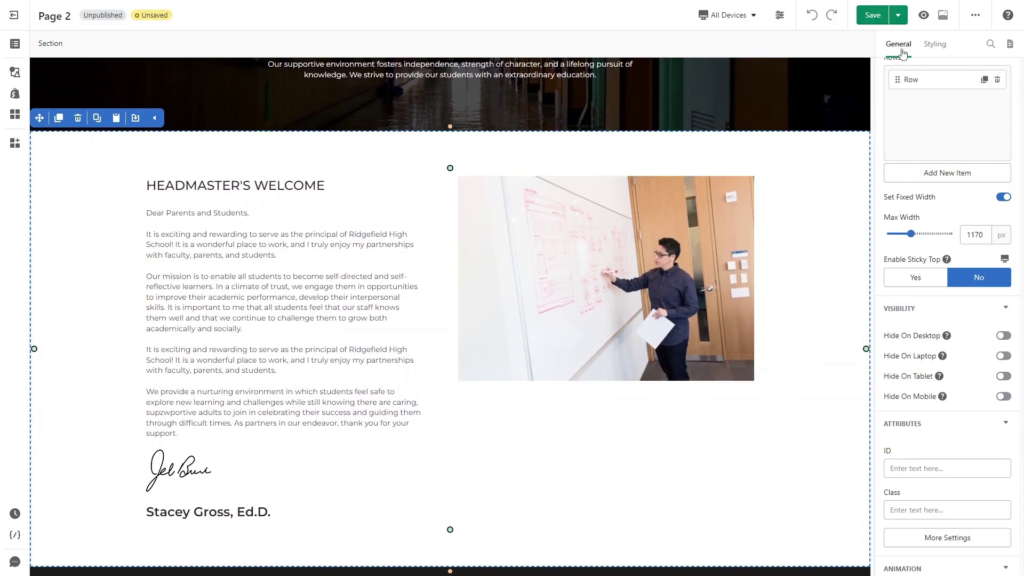
scroll(905, 336, down, 3)
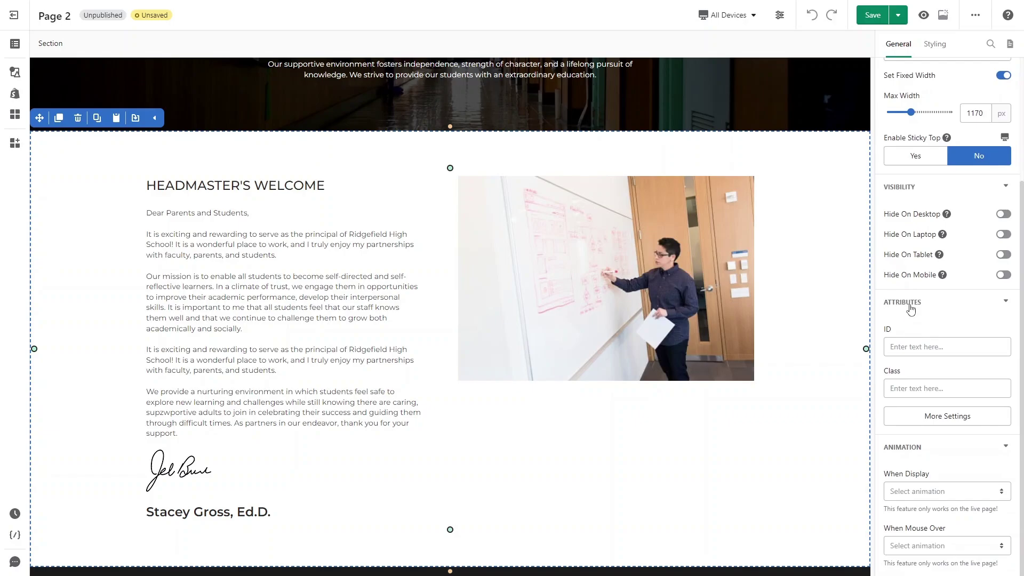
click(917, 346)
text(test)
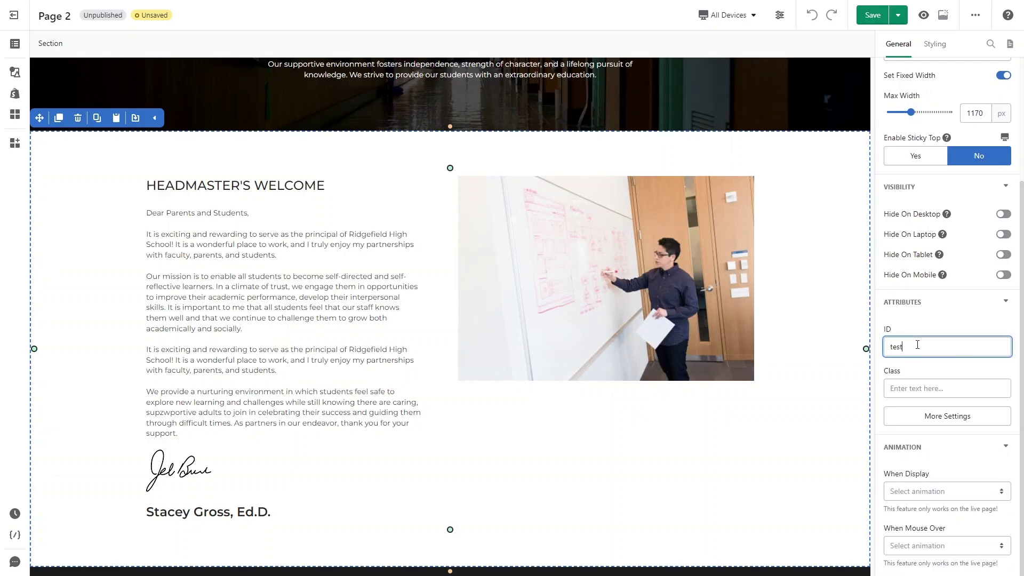
click(873, 14)
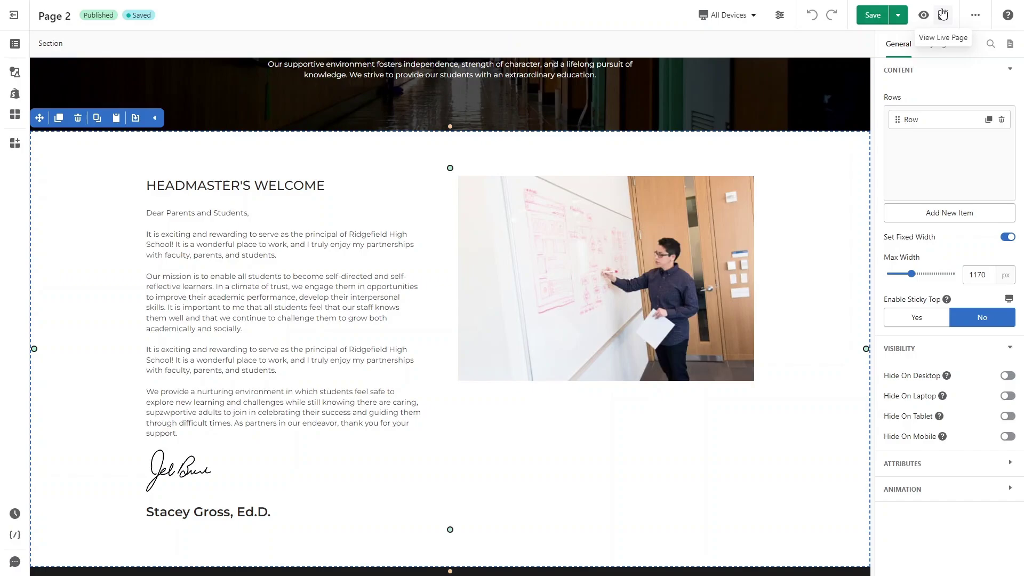
View Page 2 live and bring up copy options for its web address
click(944, 14)
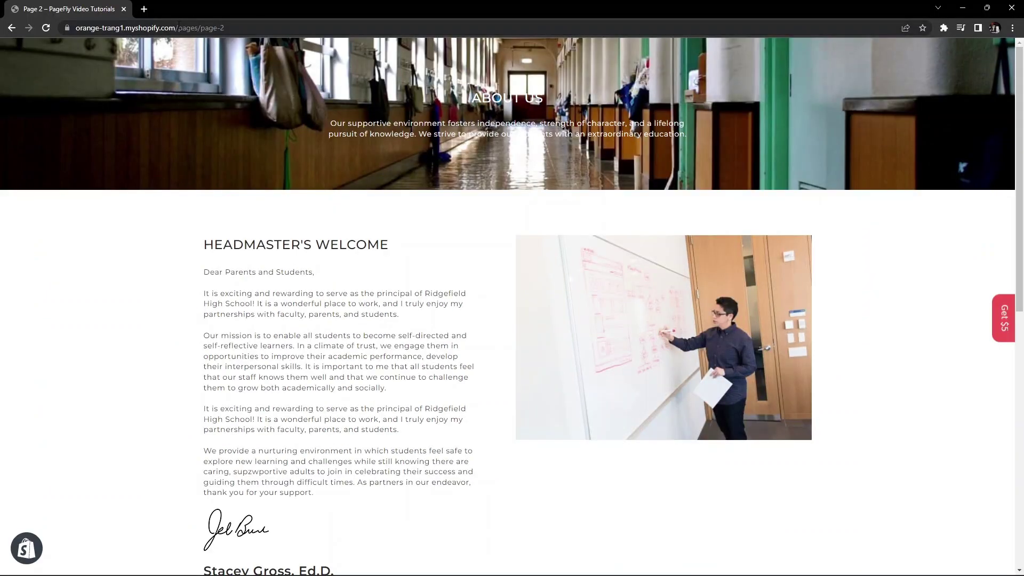
click(198, 28)
right_click(198, 31)
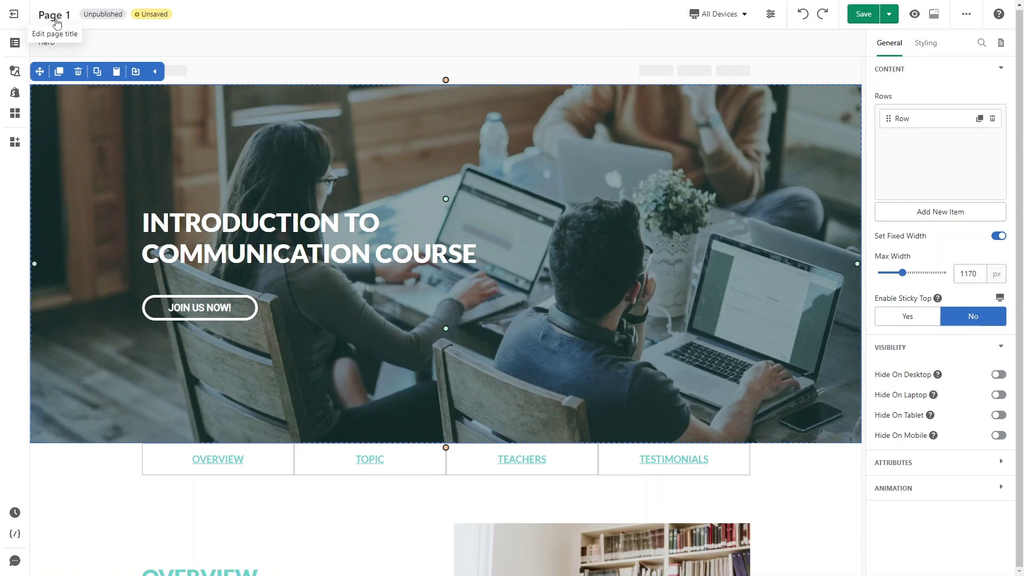
scroll(304, 165, down, 4)
scroll(355, 171, down, 7)
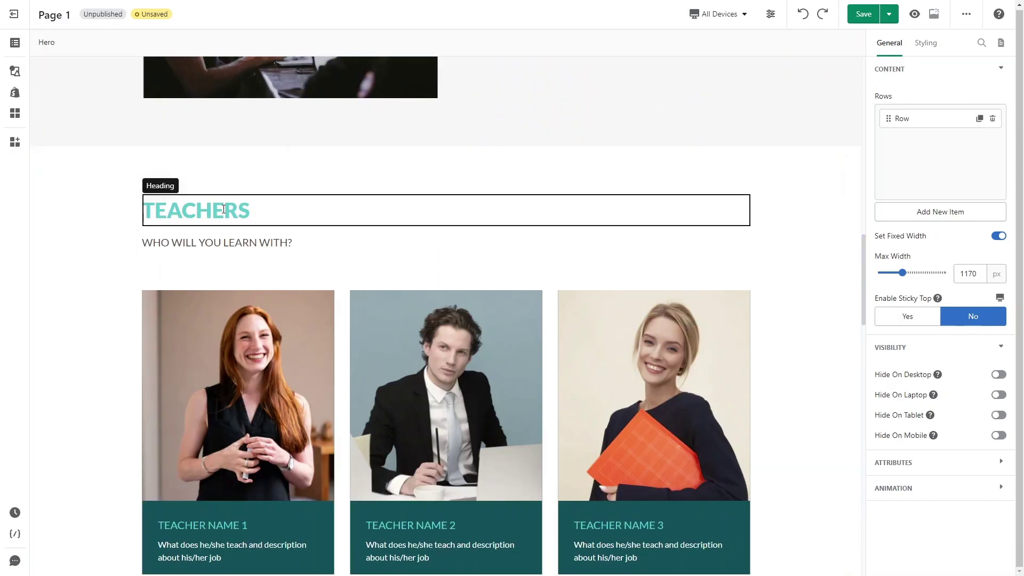
Give the TEACHERS heading a Go To URL click action and bring up Select URL
click(269, 216)
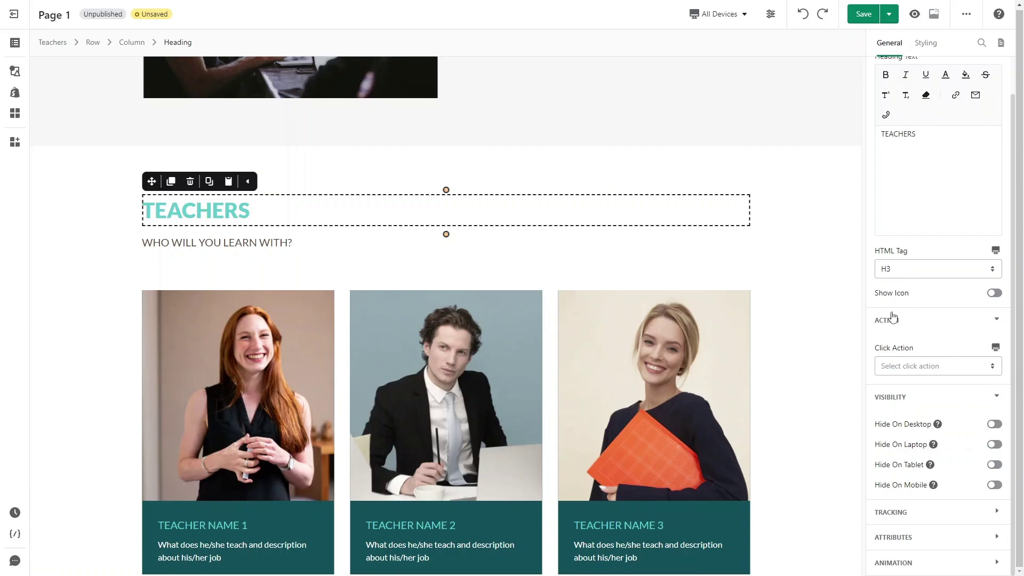
click(917, 366)
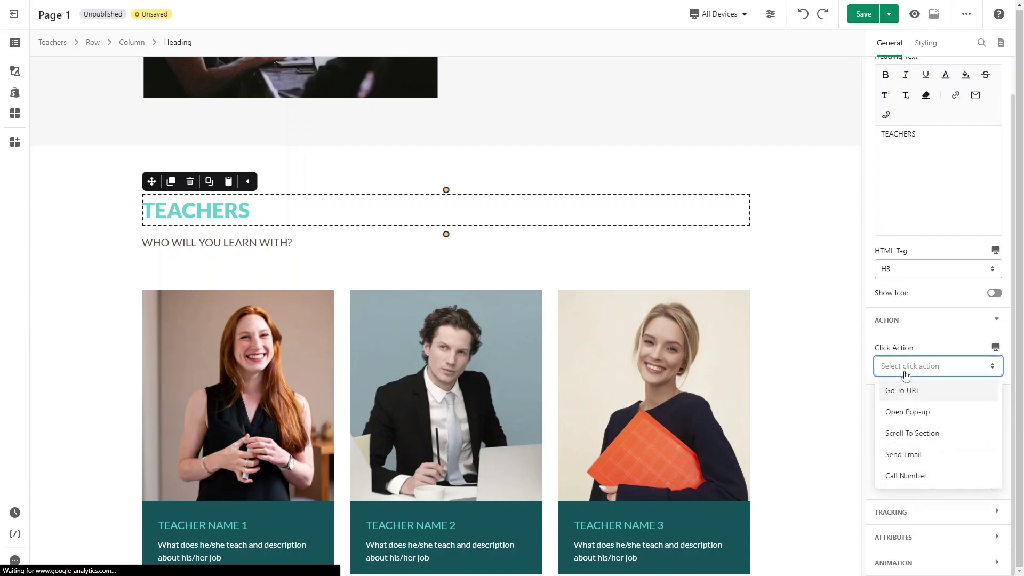
click(924, 392)
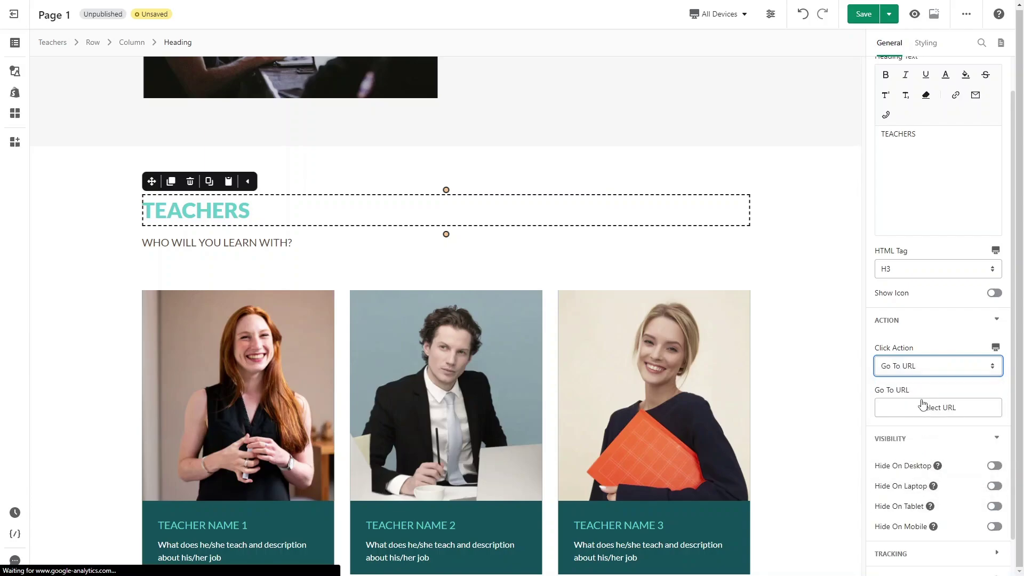
click(922, 408)
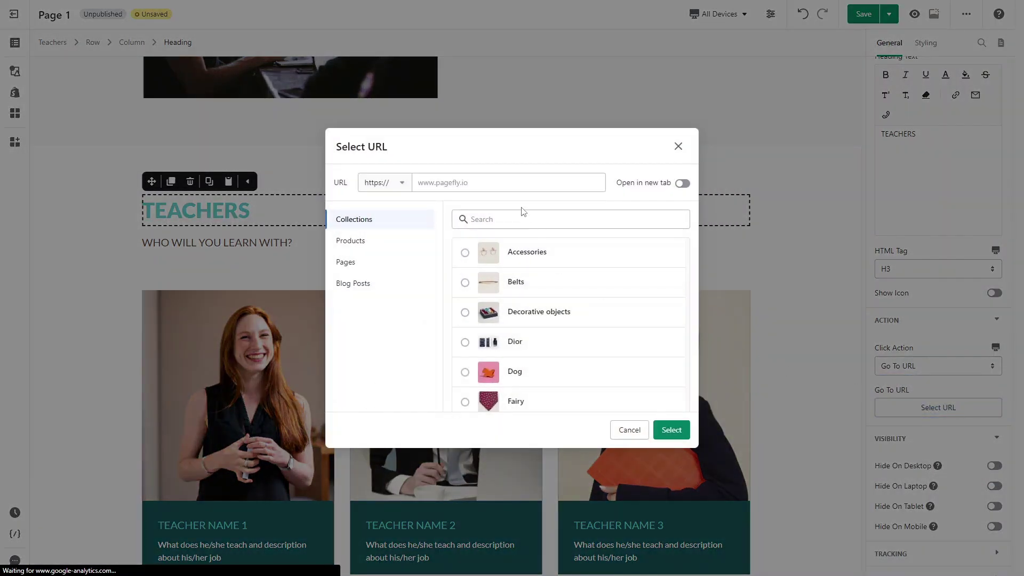
Link the TEACHERS heading to Page 2 with '#test' appended, opening in a new tab
click(485, 184)
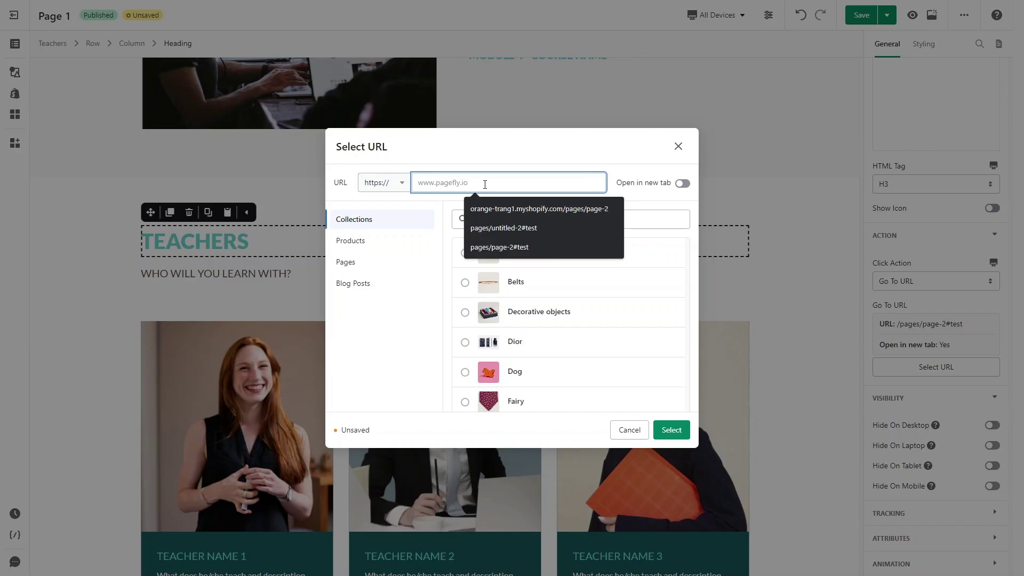
key(Down)
key(Return)
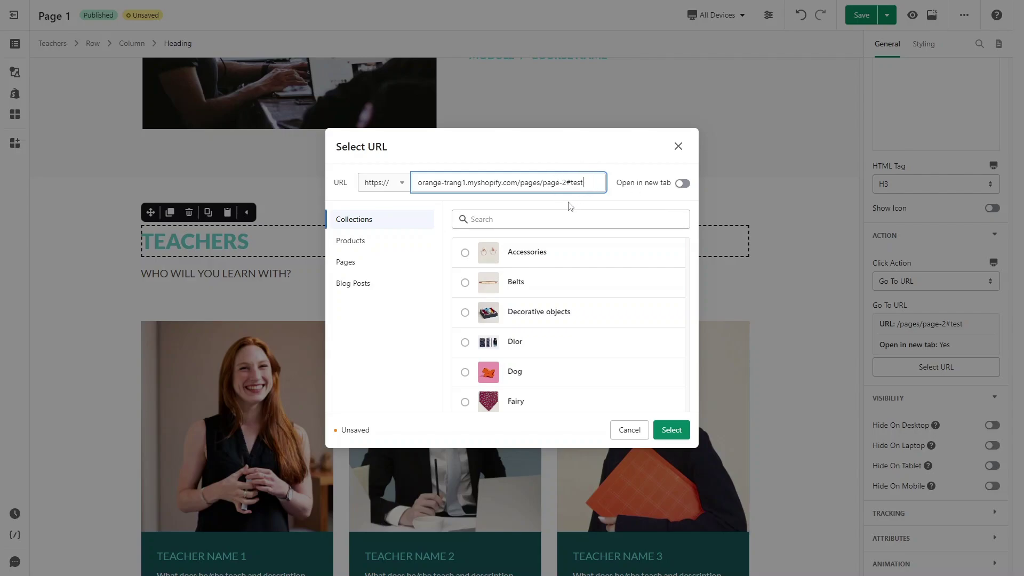
click(348, 263)
scroll(514, 290, down, 1)
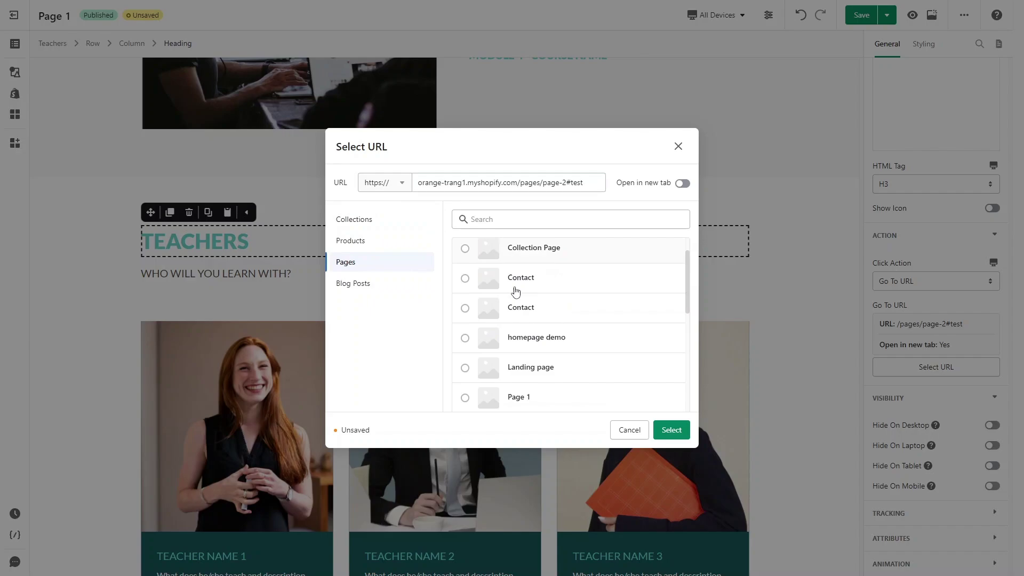
scroll(516, 292, down, 3)
scroll(517, 291, up, 1)
click(498, 303)
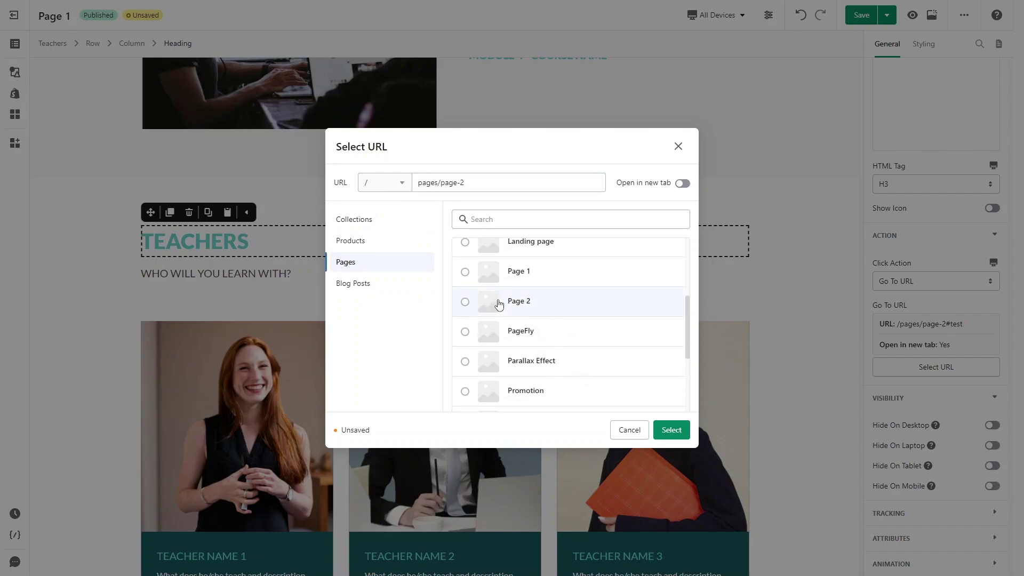
click(501, 184)
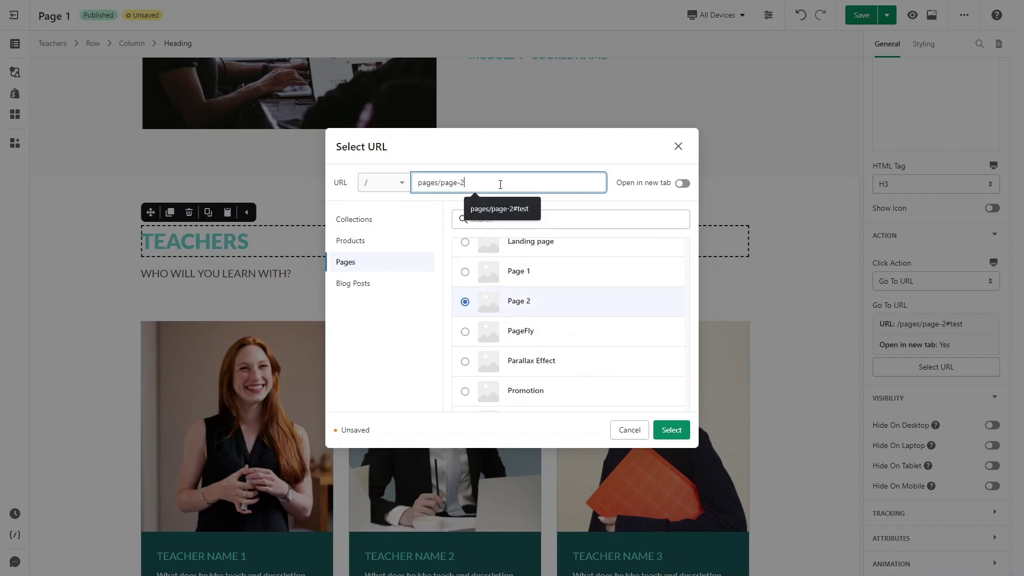
text(#test)
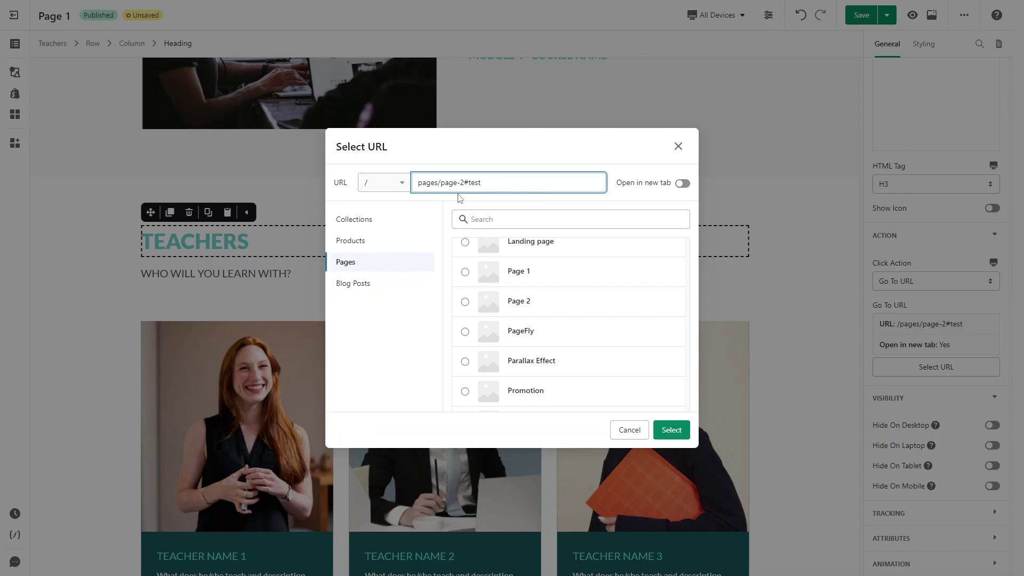
click(679, 185)
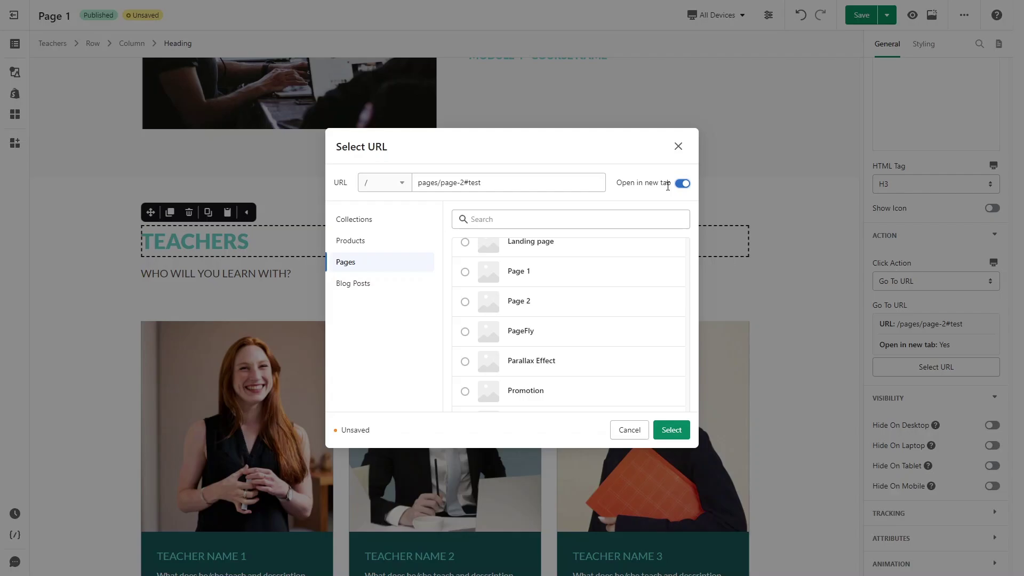
click(670, 431)
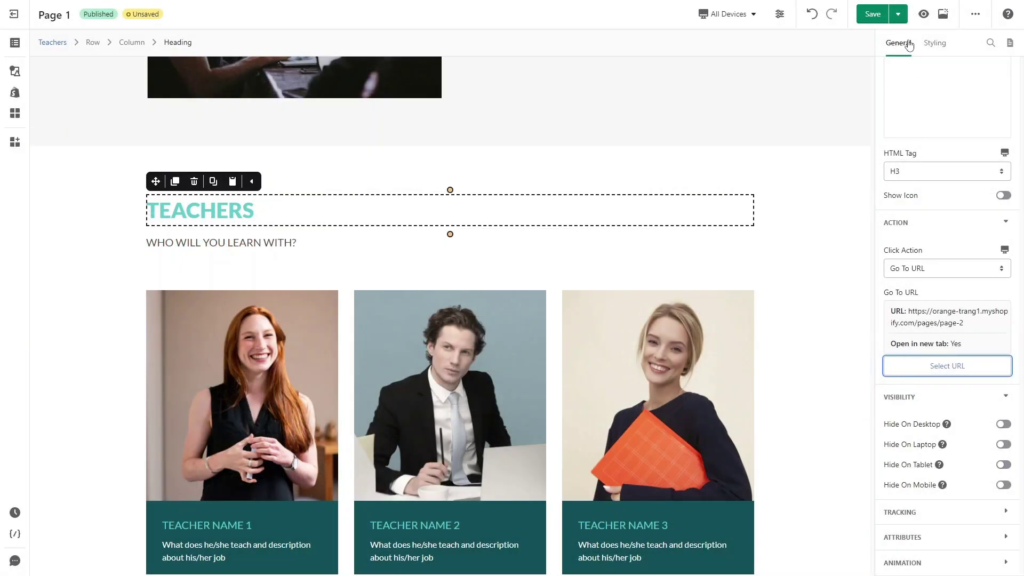
Save & Publish Page 1 from the Save dropdown
click(898, 14)
click(880, 38)
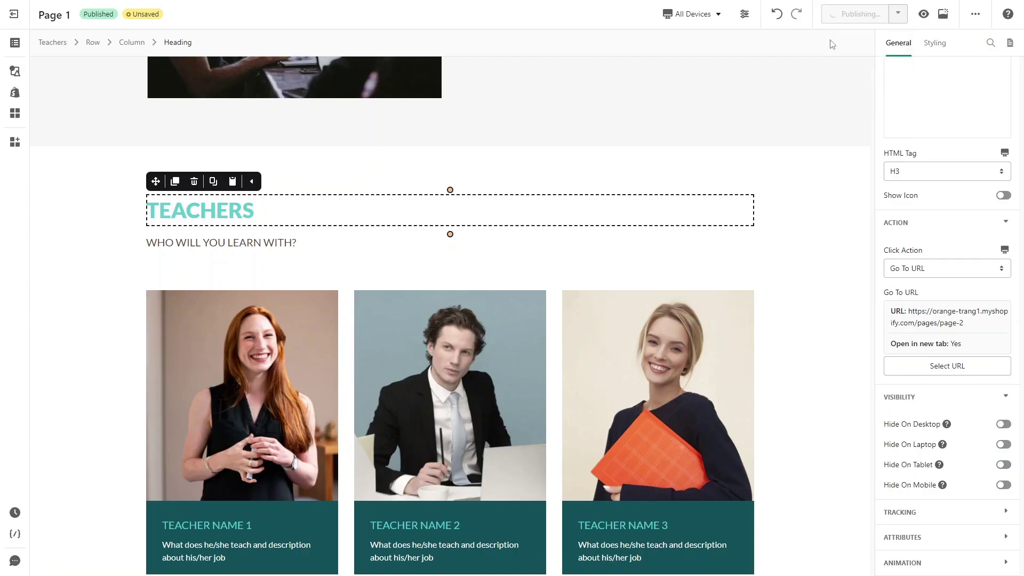
View the published Page 1 live in the browser
click(943, 17)
scroll(469, 215, down, 2)
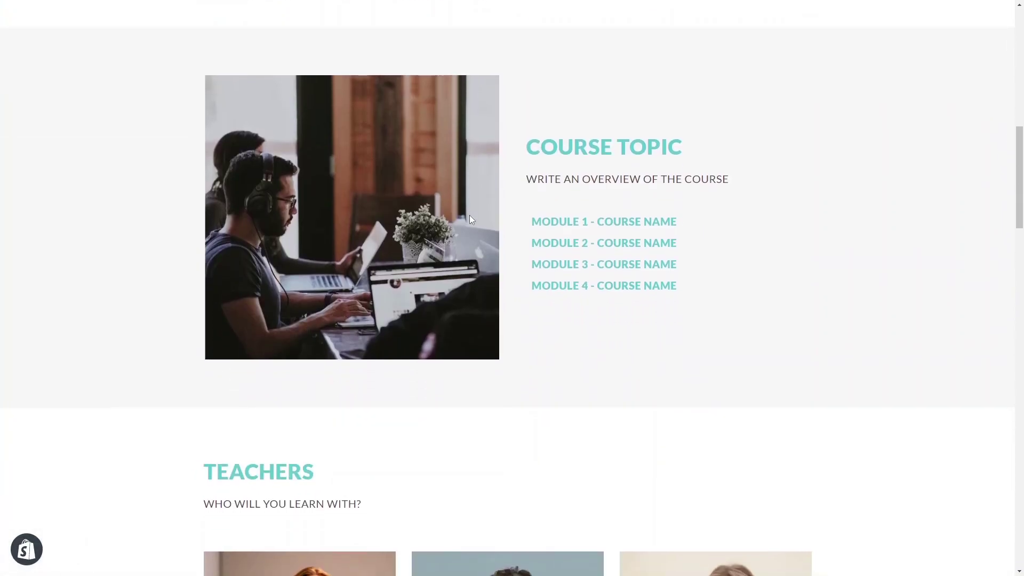
scroll(470, 216, down, 3)
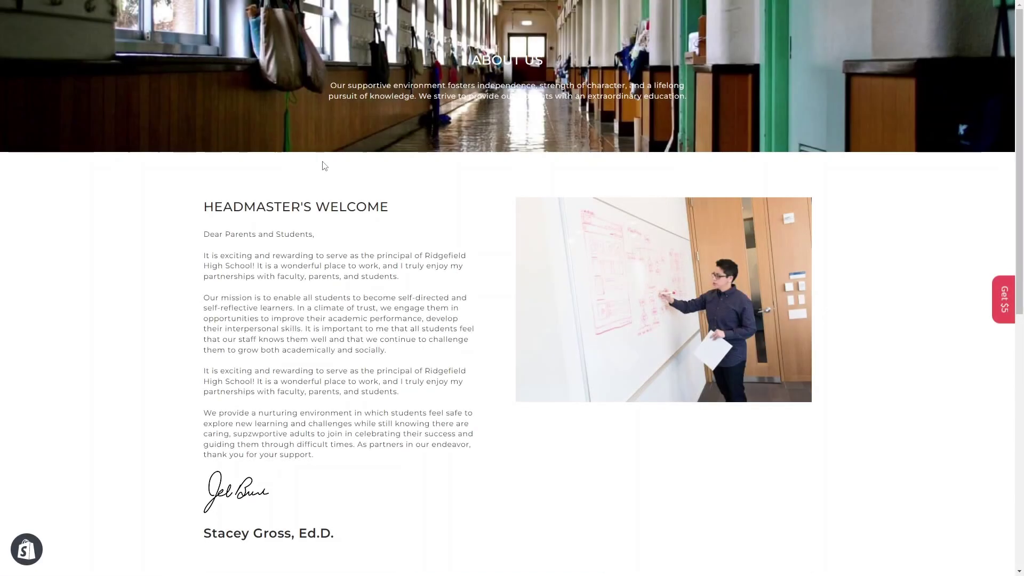
scroll(595, 179, down, 2)
scroll(597, 180, up, 2)
scroll(596, 179, down, 2)
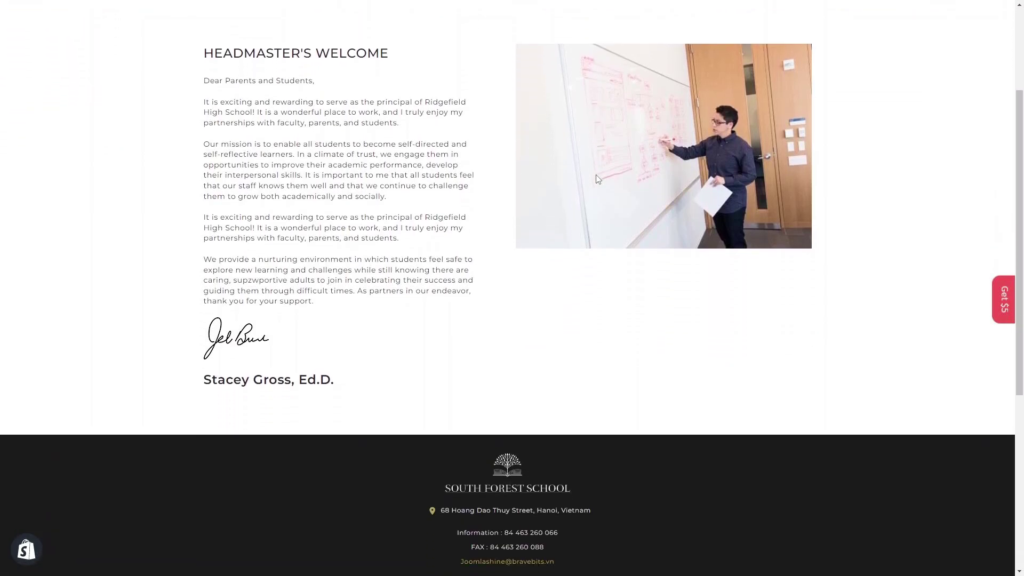
scroll(596, 179, up, 2)
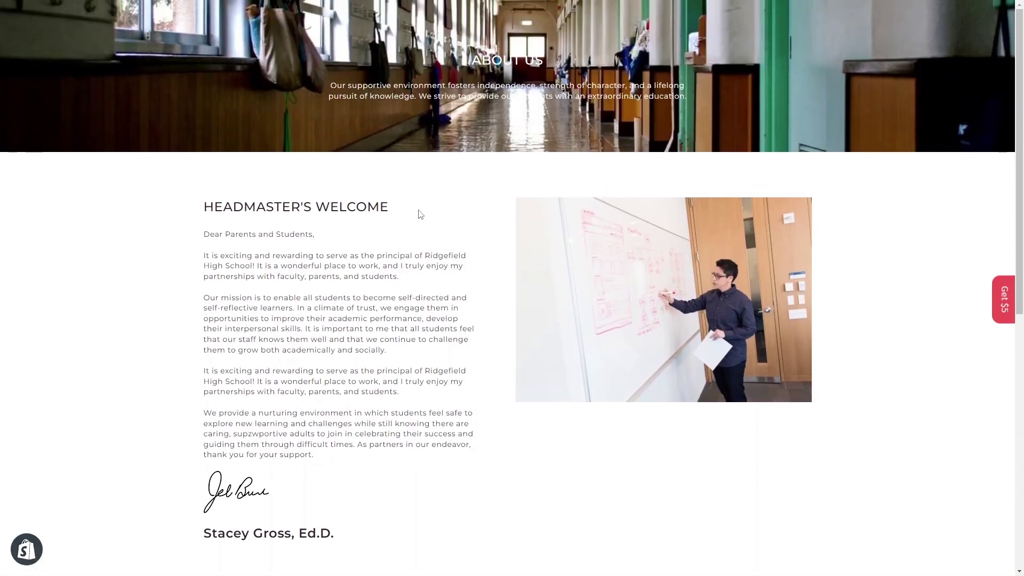